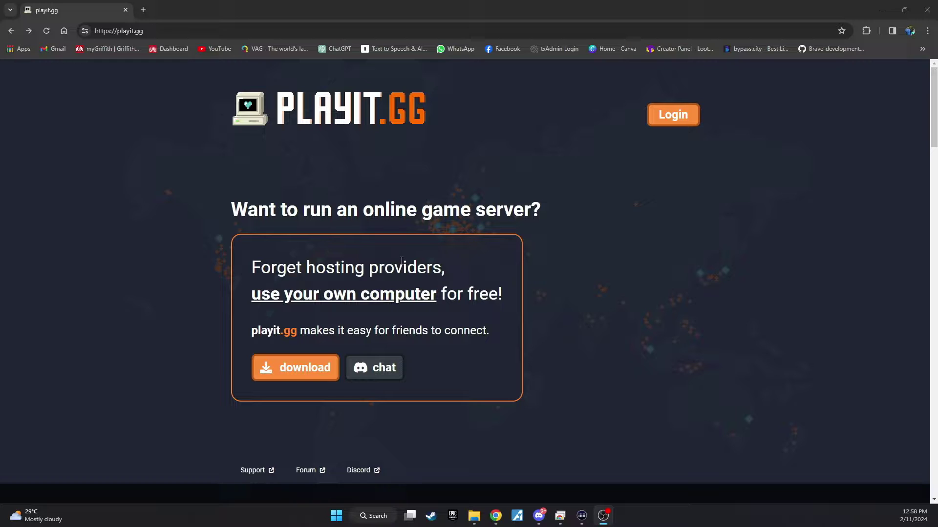
- Open the playit.gg download page and download the 64-bit Windows installer
scroll(401, 261, down, 5)
scroll(398, 267, up, 5)
scroll(406, 263, down, 1)
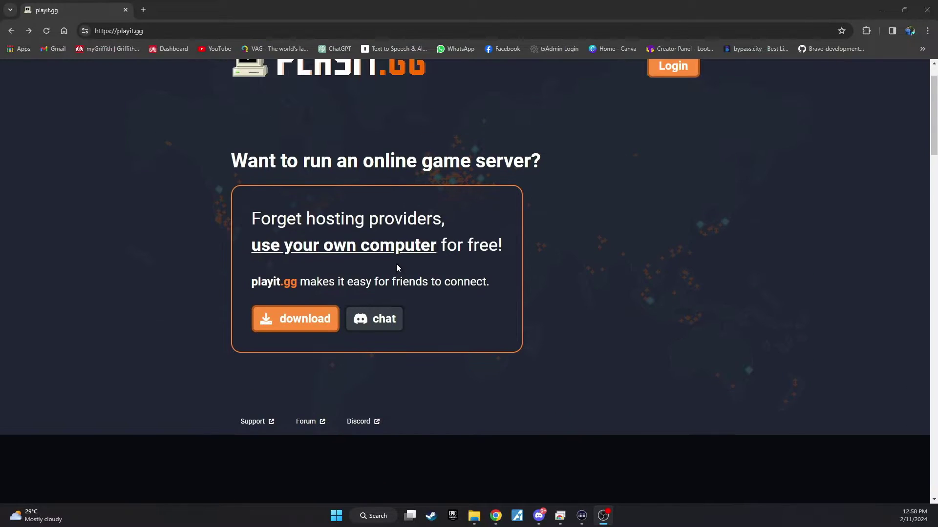
click(307, 322)
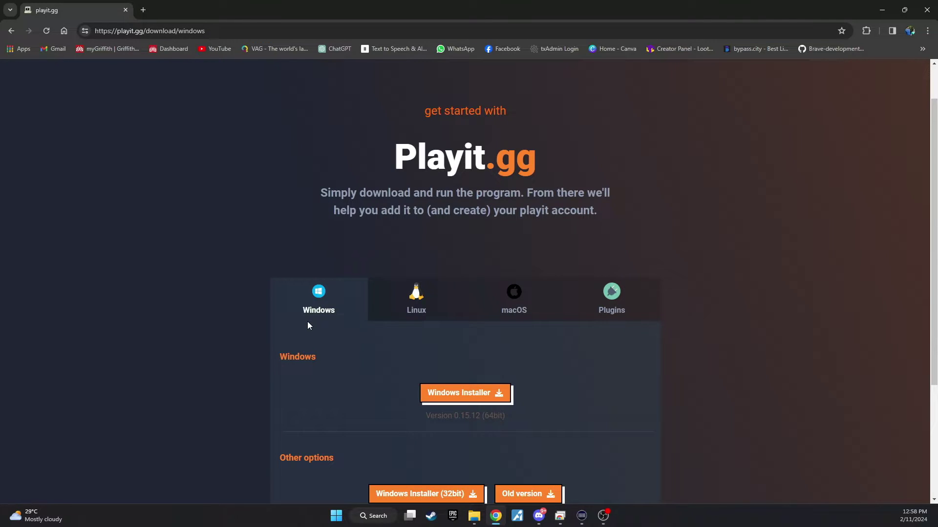
scroll(307, 325, down, 2)
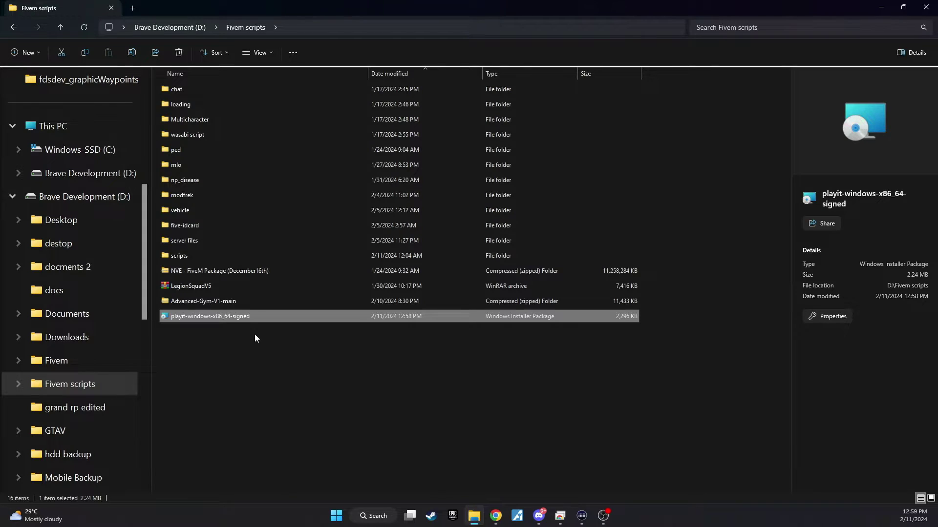
- Run the playit-windows-x86_64-signed installer from the Fivem scripts folder and complete the setup with the default features and location
click(243, 348)
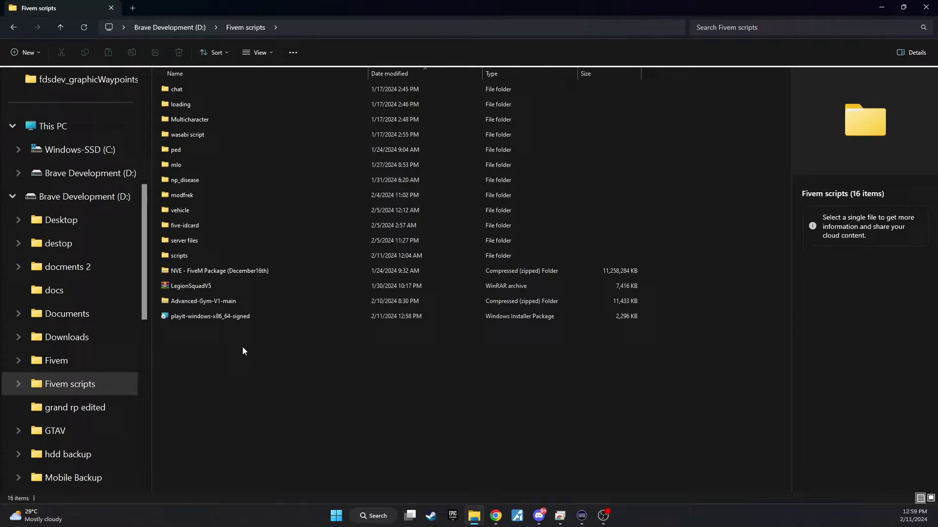
double_click(204, 316)
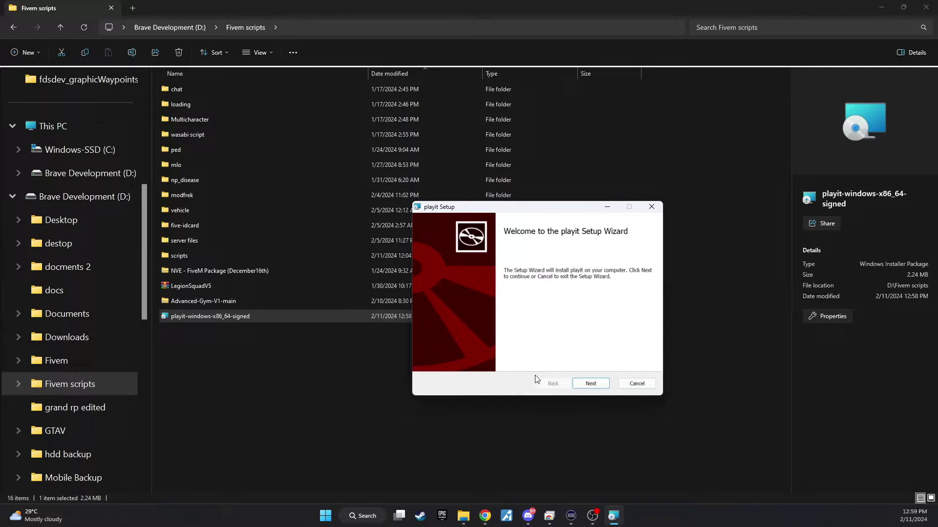
click(593, 384)
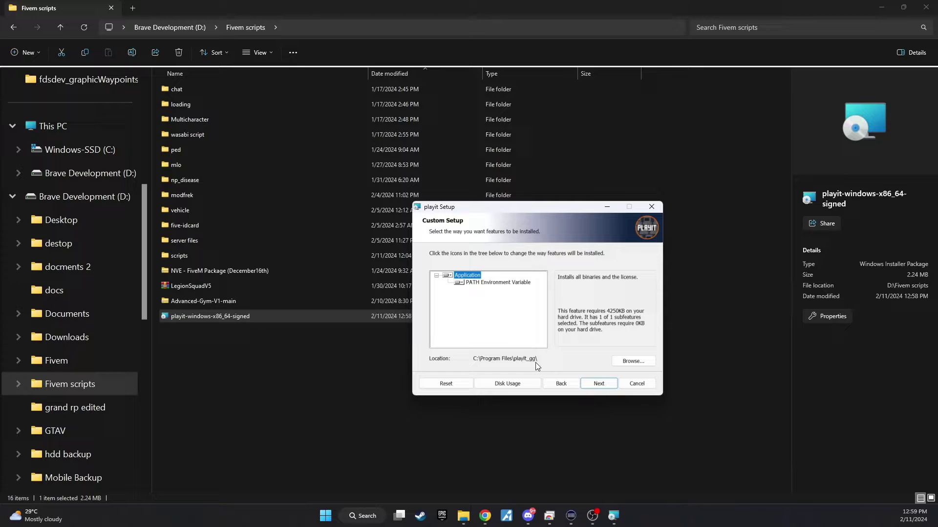
click(593, 385)
click(591, 385)
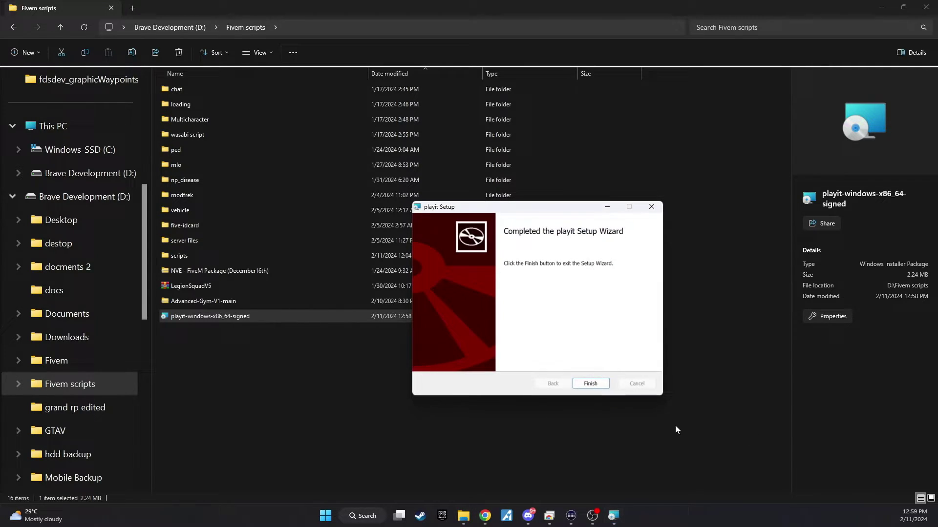
click(590, 384)
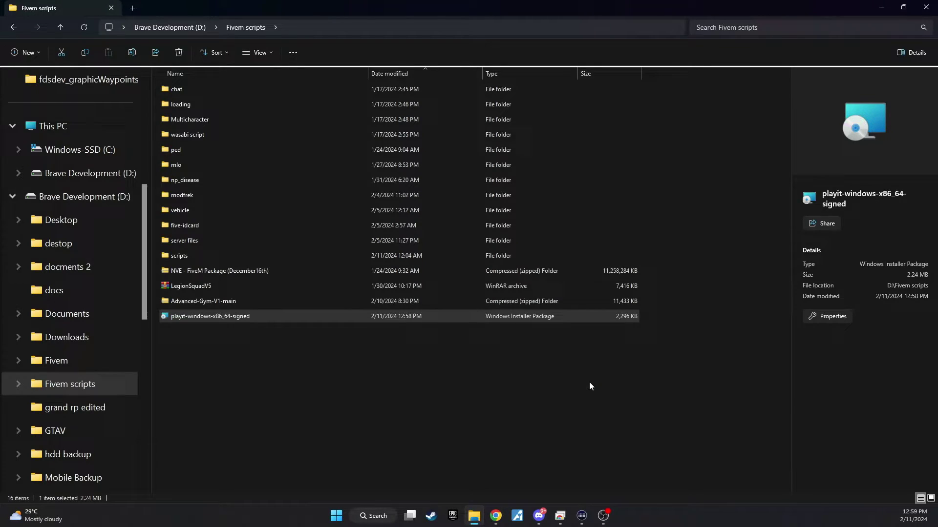
- Find the installed Playit.gg program through Windows search and run it as administrator
click(379, 517)
text(pla)
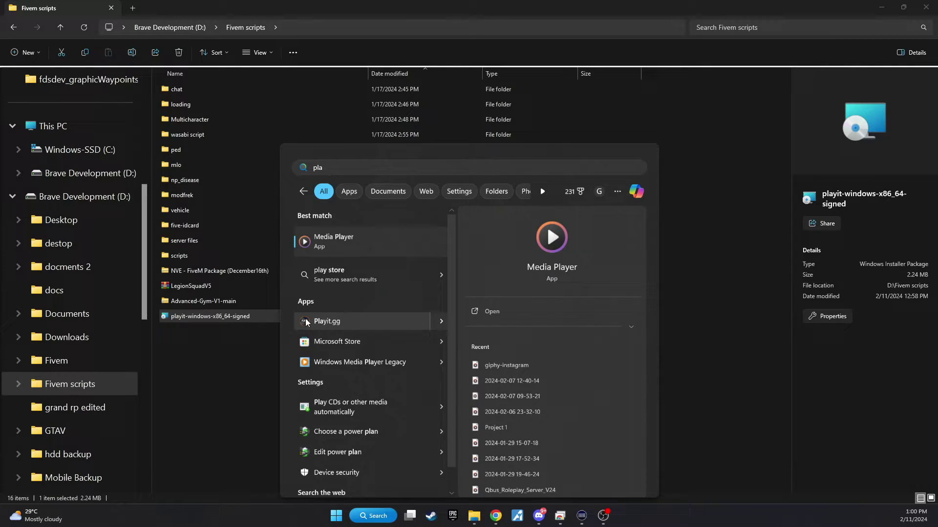
click(441, 321)
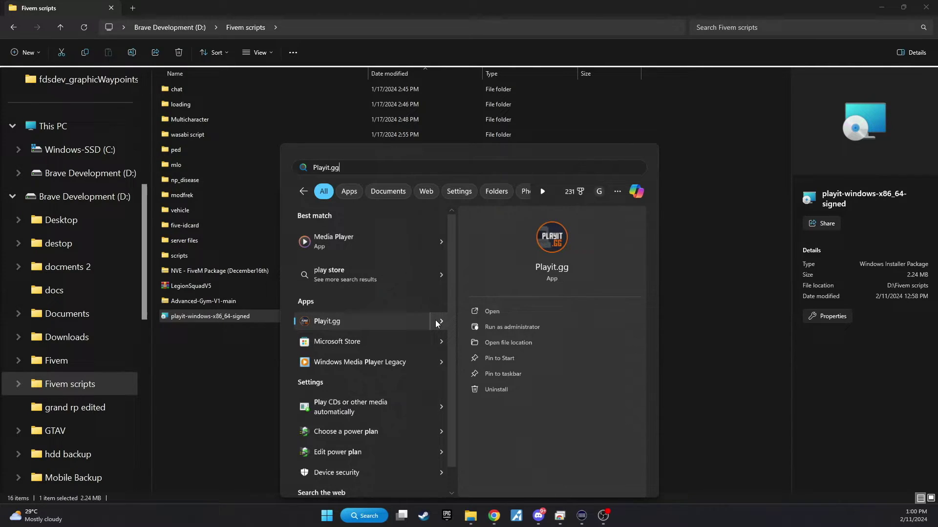
click(492, 328)
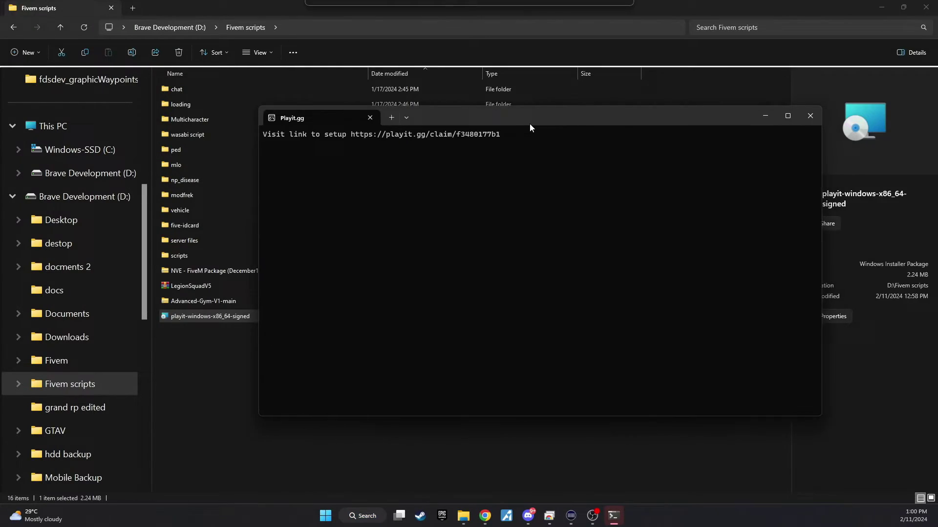
- Copy the setup claim link from the Playit.gg console, open it in a new Chrome tab and proceed to account creation
drag(505, 131, 338, 131)
key(ctrl+c)
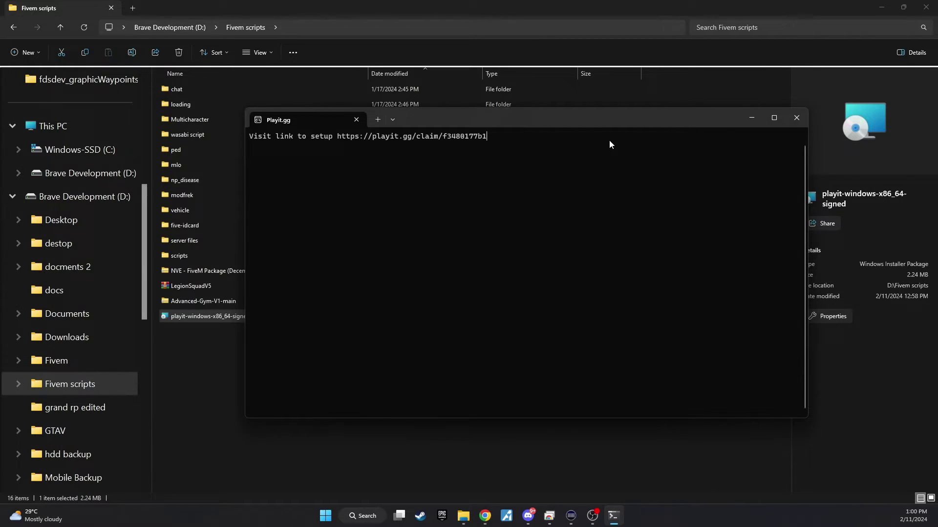
click(485, 516)
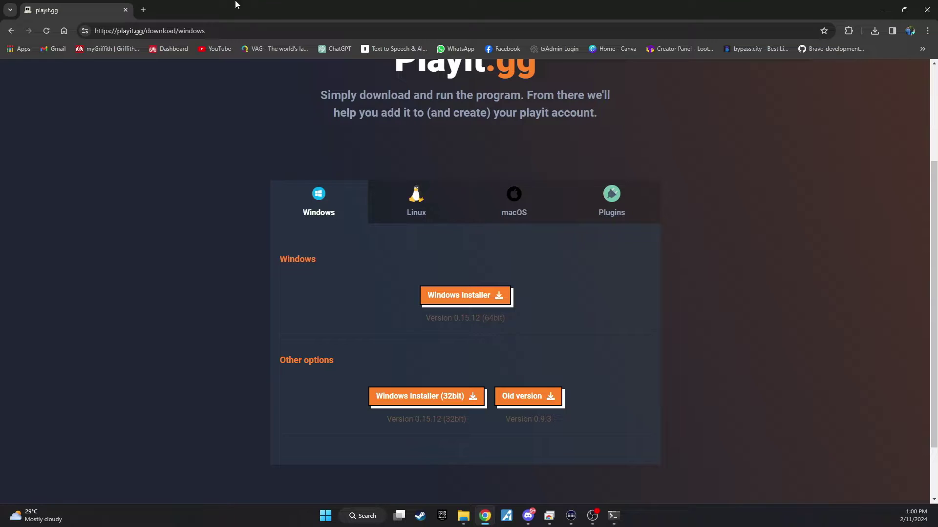
click(132, 15)
key(ctrl+v)
key(Return)
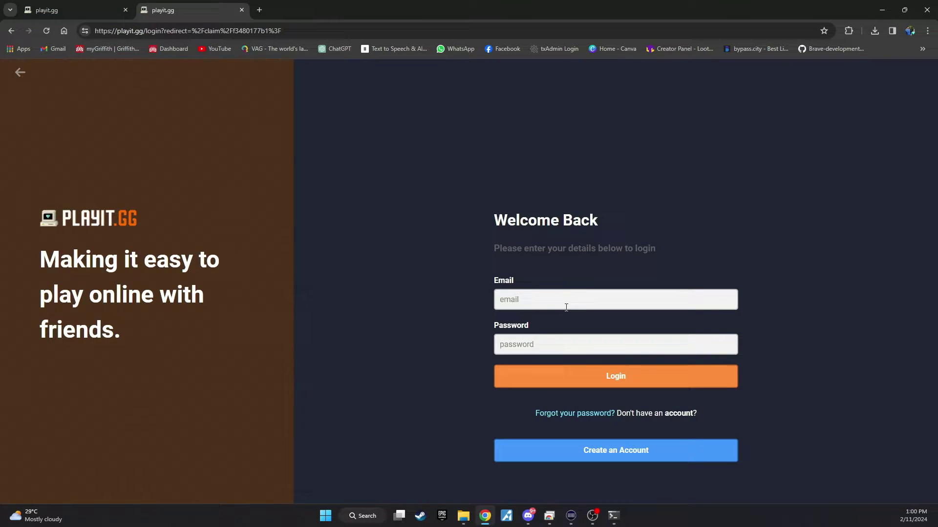
click(606, 445)
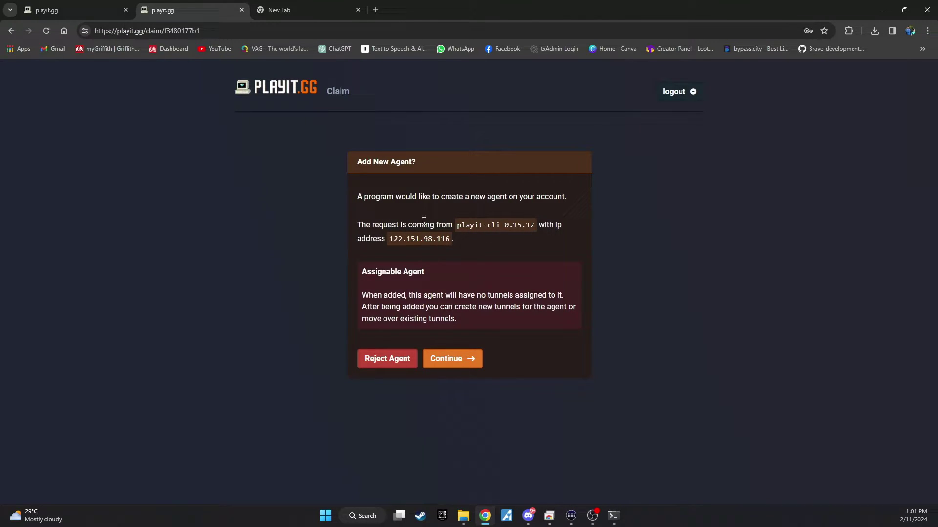
- Accept the claim request and add a new agent named brave with the type Assignable Agent
click(455, 359)
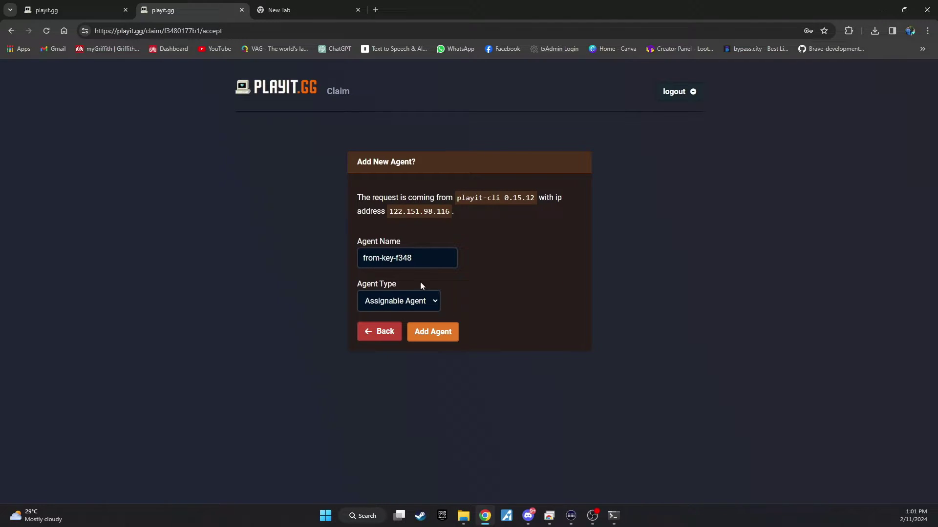
triple_click(403, 257)
text(brave)
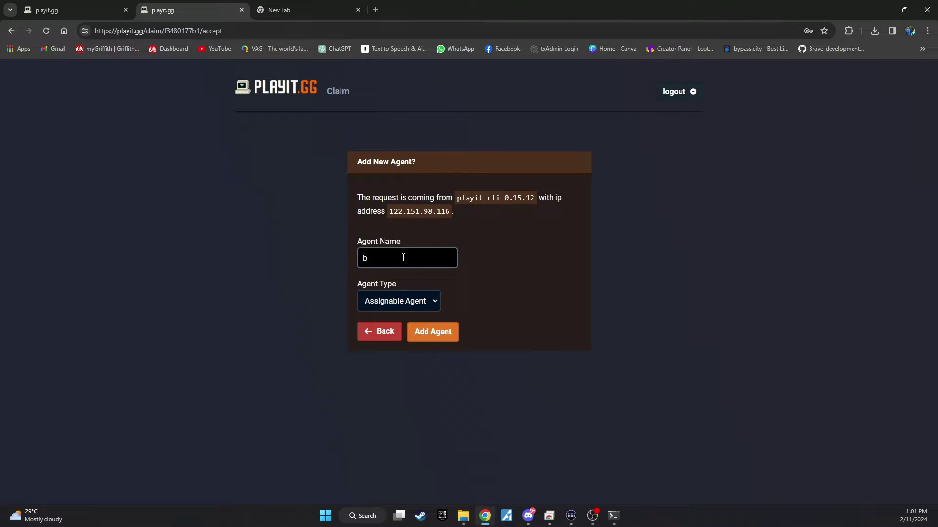
click(428, 309)
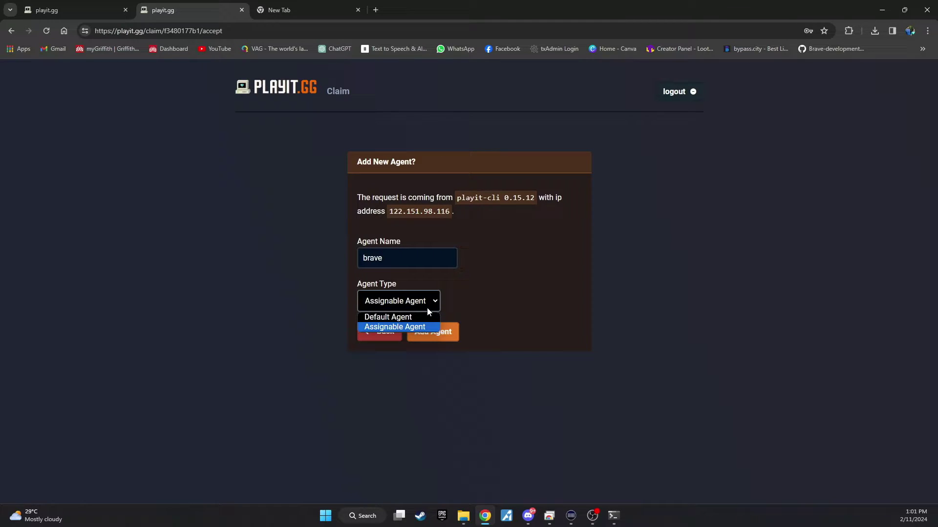
click(427, 303)
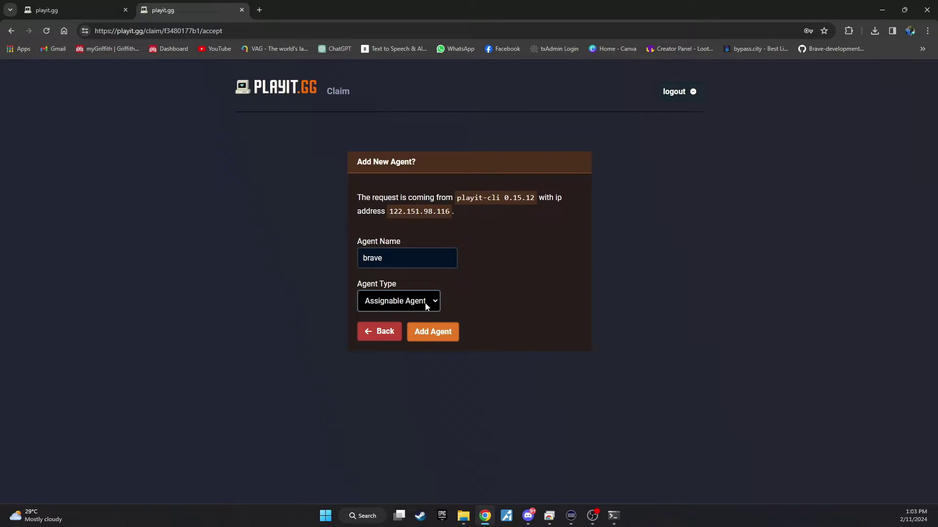
click(436, 333)
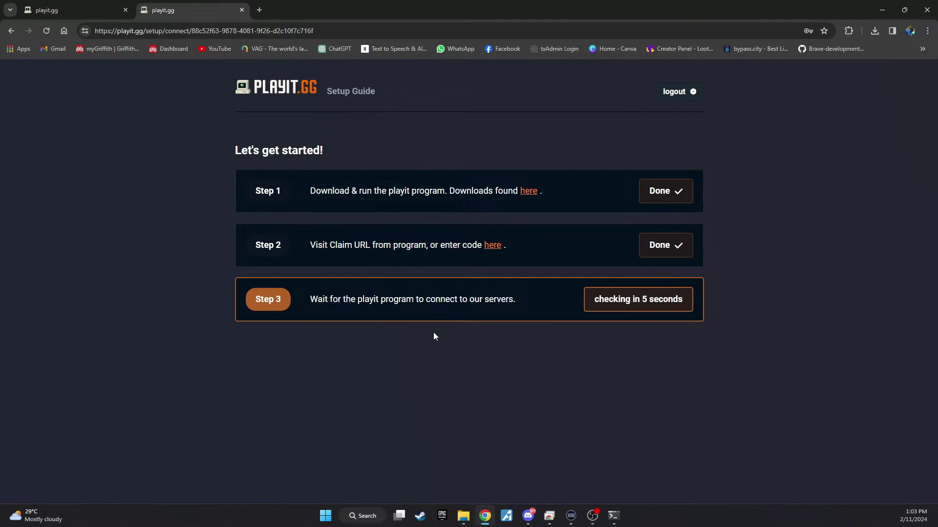
- Move the Playit.gg console clear of the setup guide and start a new tunnel with the region Global Anycast (free)
key(alt+Tab)
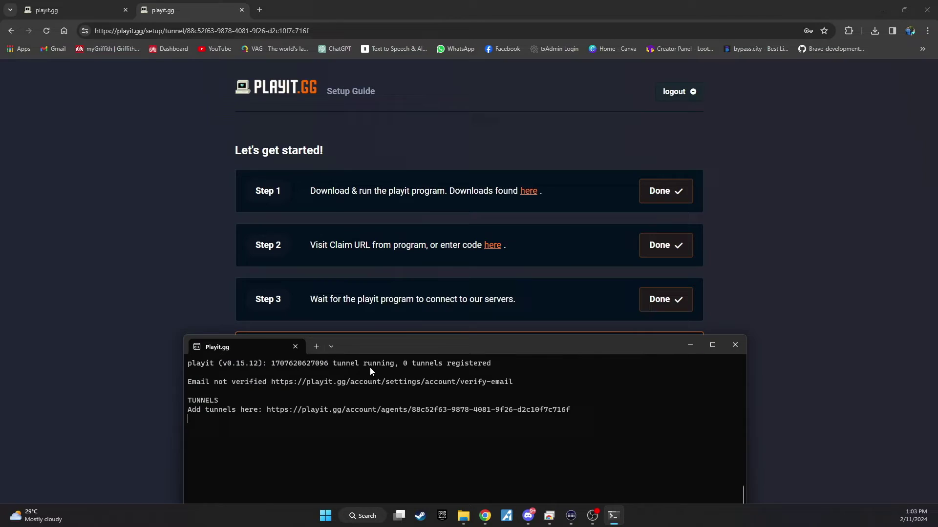
drag(466, 344, 490, 390)
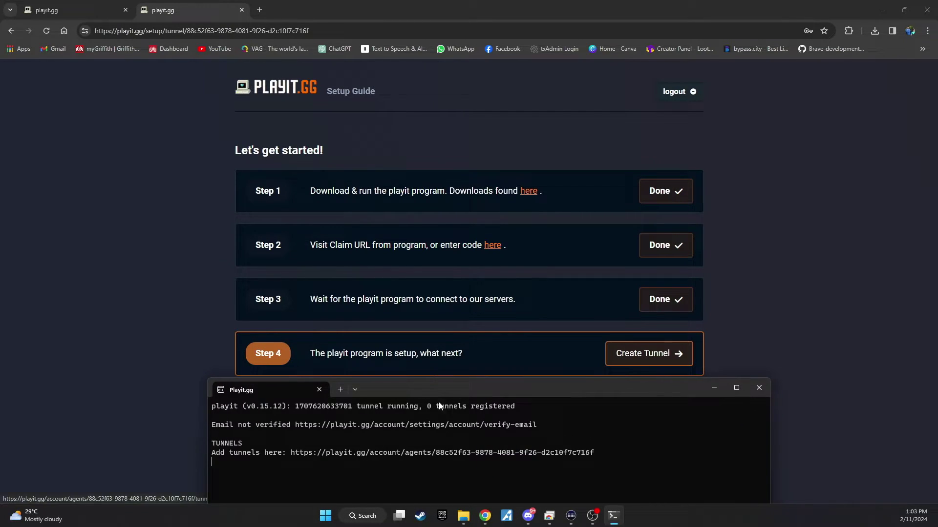
click(627, 352)
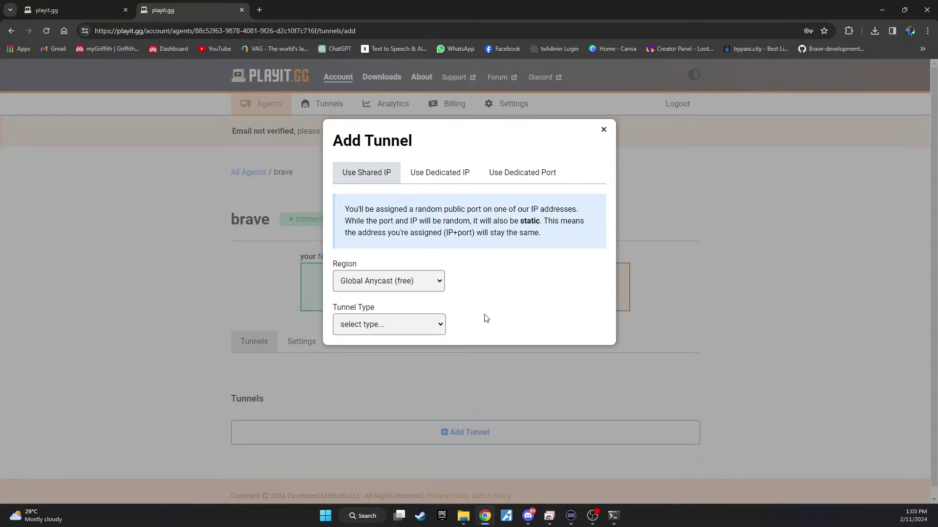
click(418, 288)
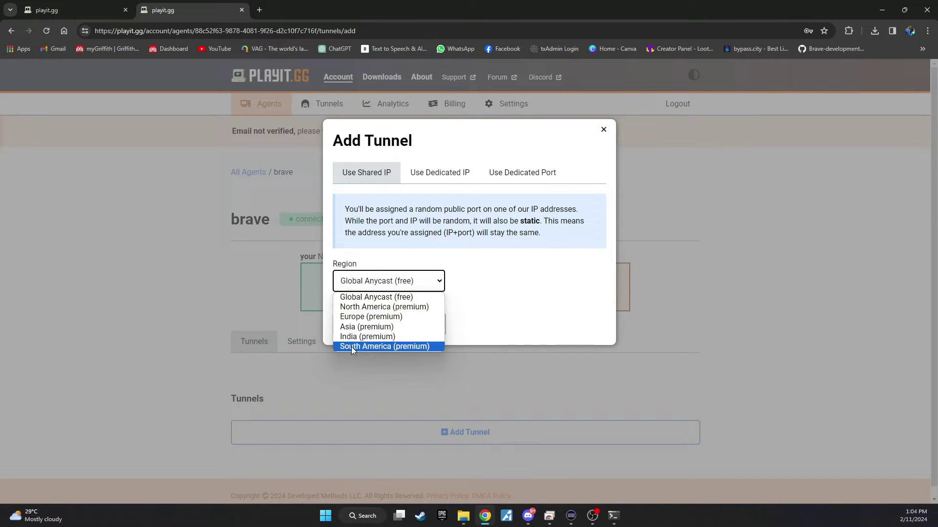
click(387, 297)
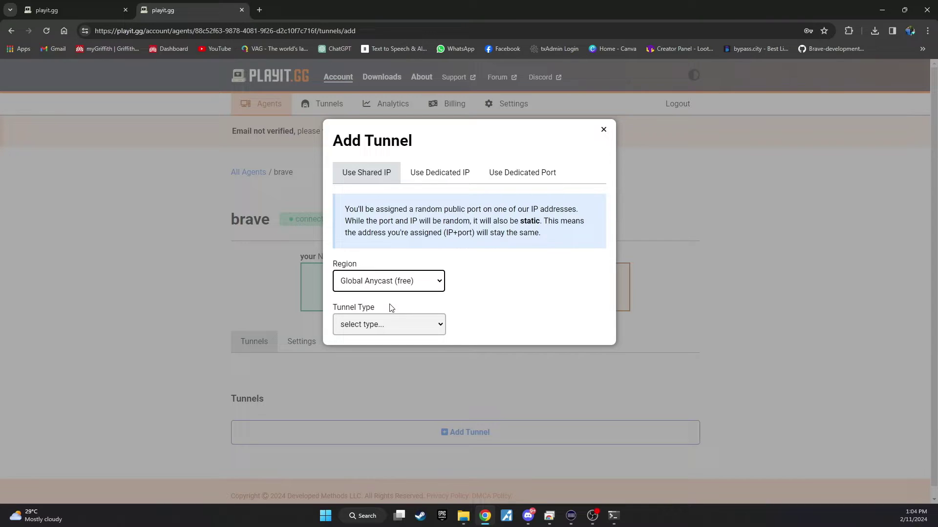
- Choose a protocol tunnel type and agree not to host malware
click(387, 329)
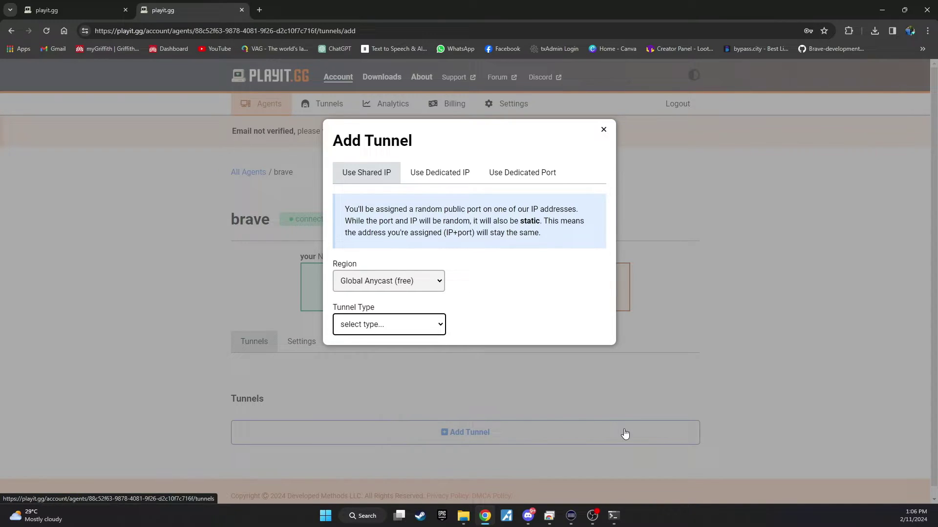
click(410, 326)
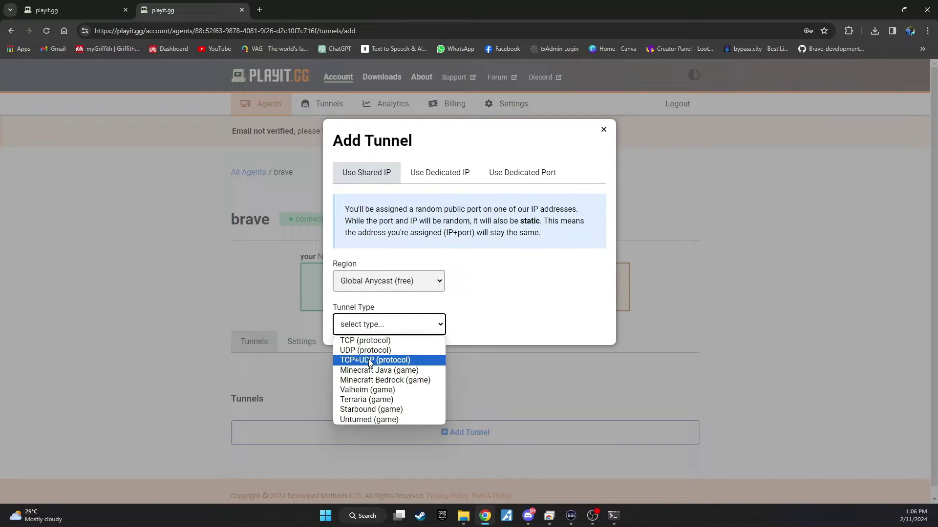
click(392, 351)
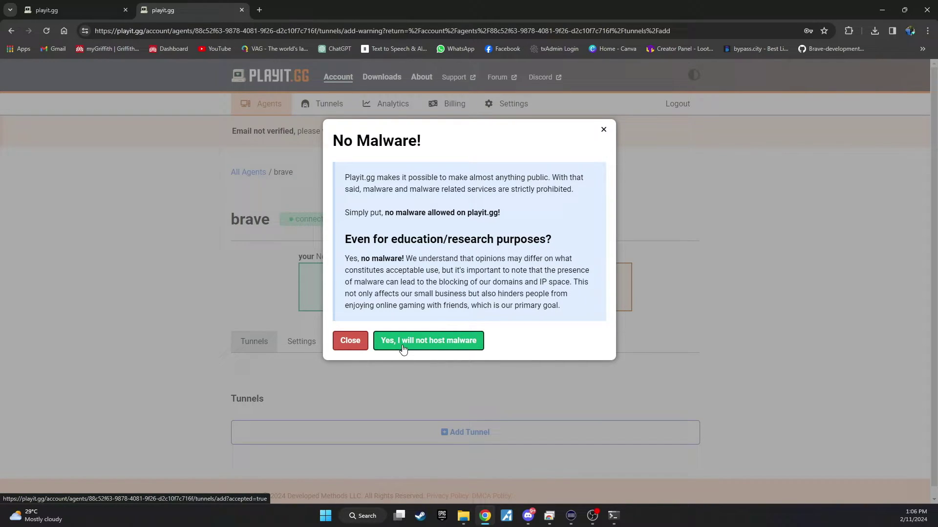
click(402, 346)
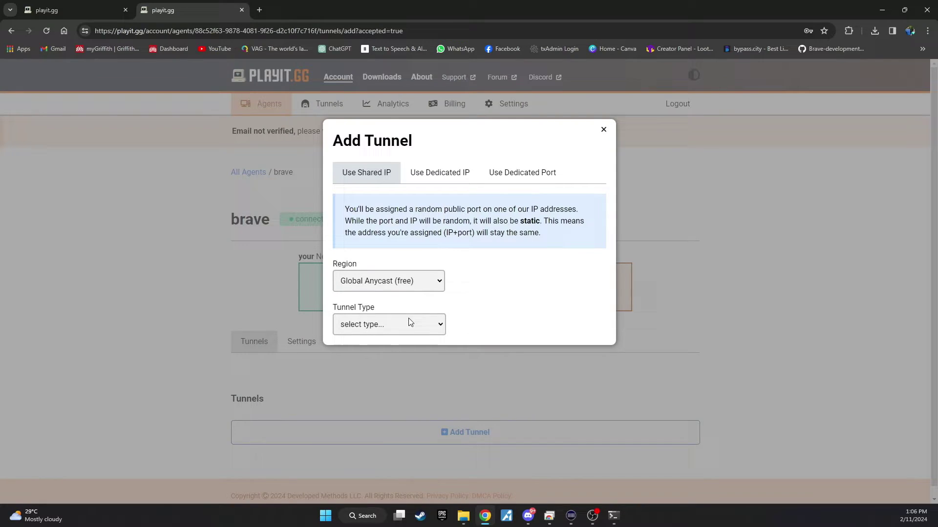
- Set the tunnel type to TCP+UDP (protocol) and the local port to 30120, and add the tunnel
click(407, 328)
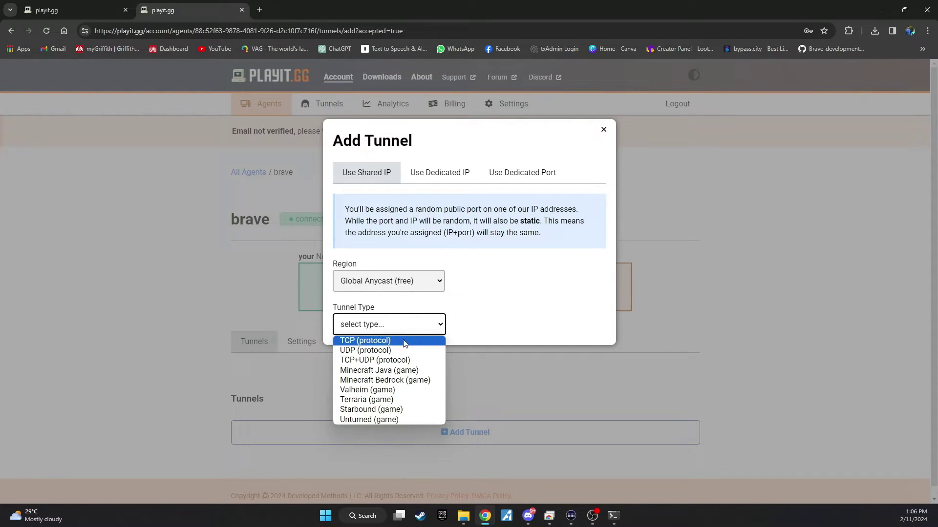
click(402, 361)
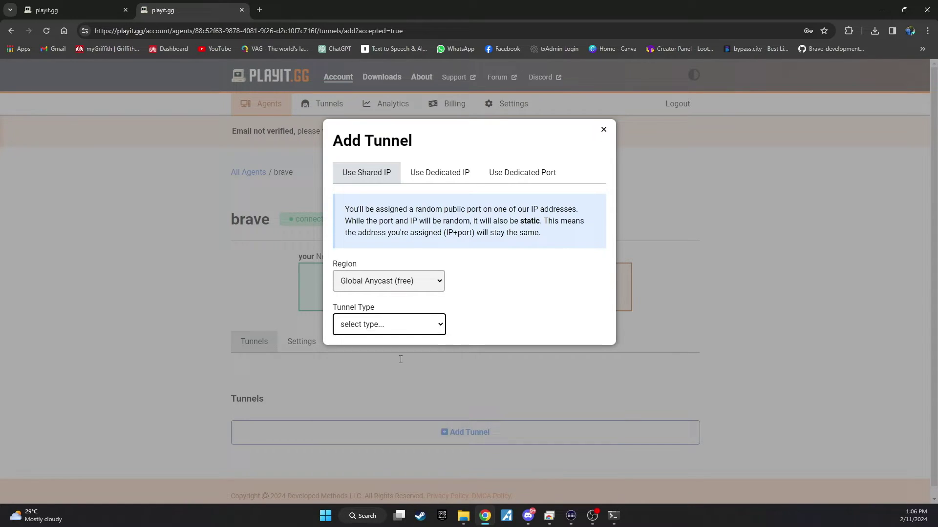
click(378, 412)
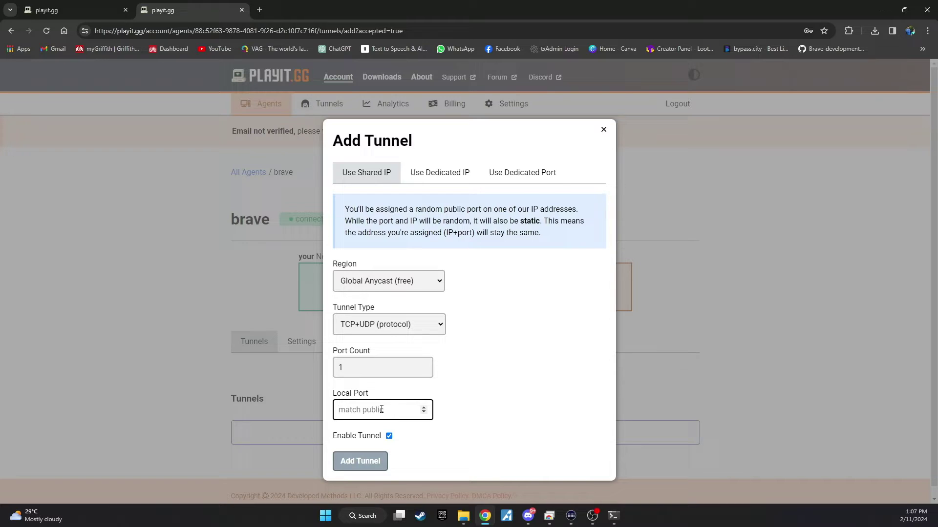
text(30120)
click(357, 463)
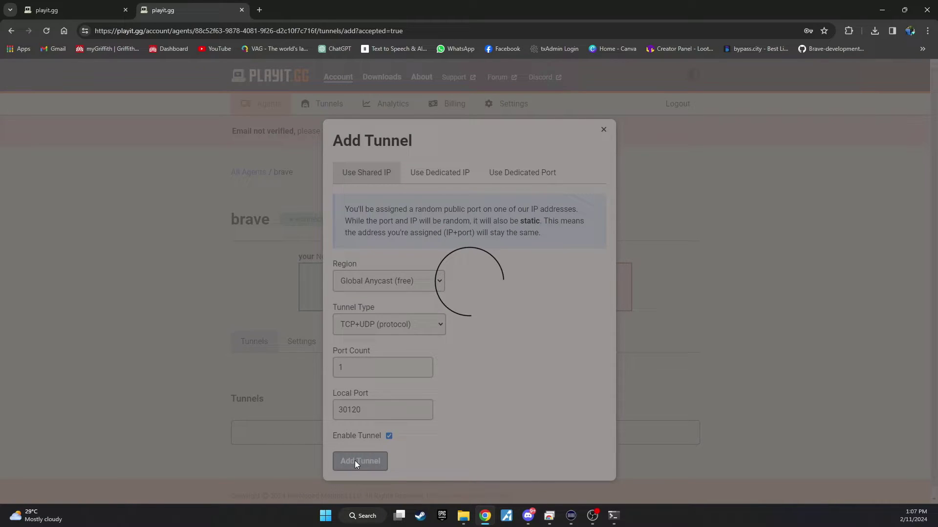
- Review the new tunnel's local address settings and its attribute table
scroll(372, 443, down, 5)
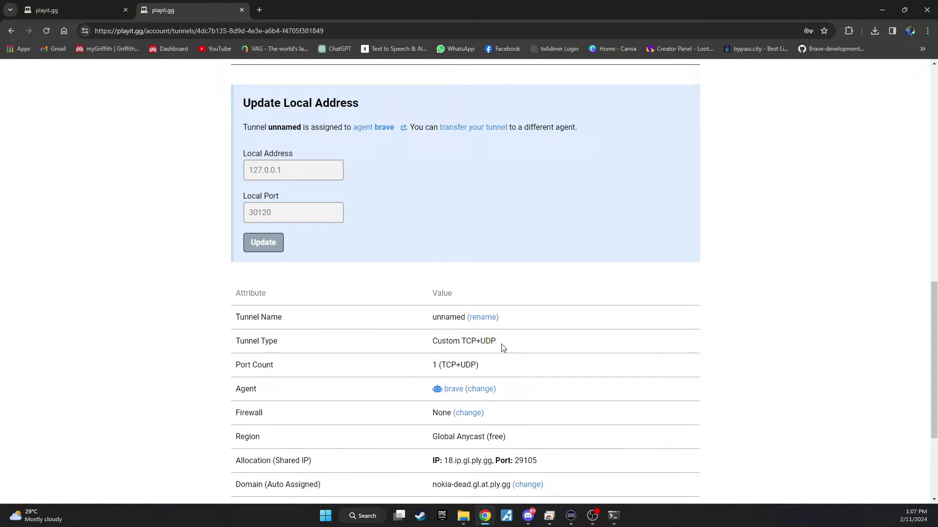
scroll(503, 352, down, 2)
scroll(504, 352, up, 5)
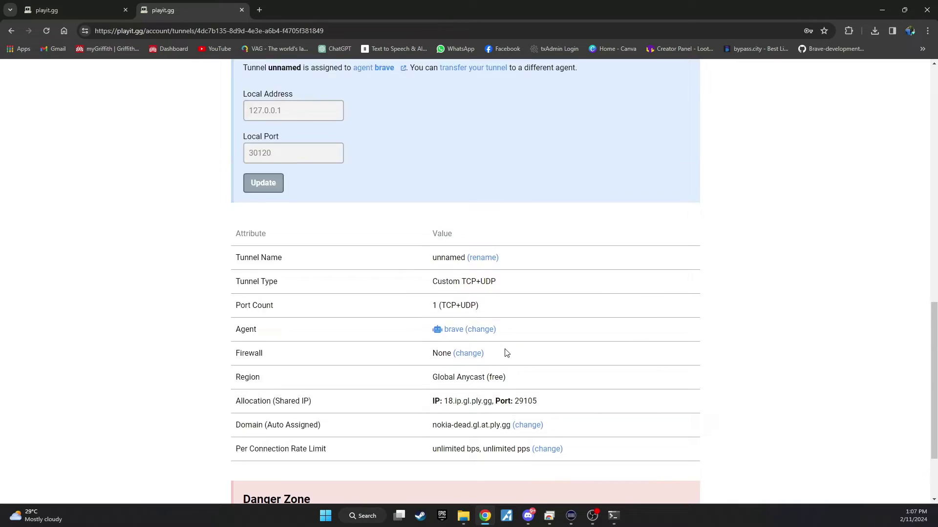
- Copy the tunnel's shareable public address and try to open it in a new browser tab
scroll(504, 349, up, 10)
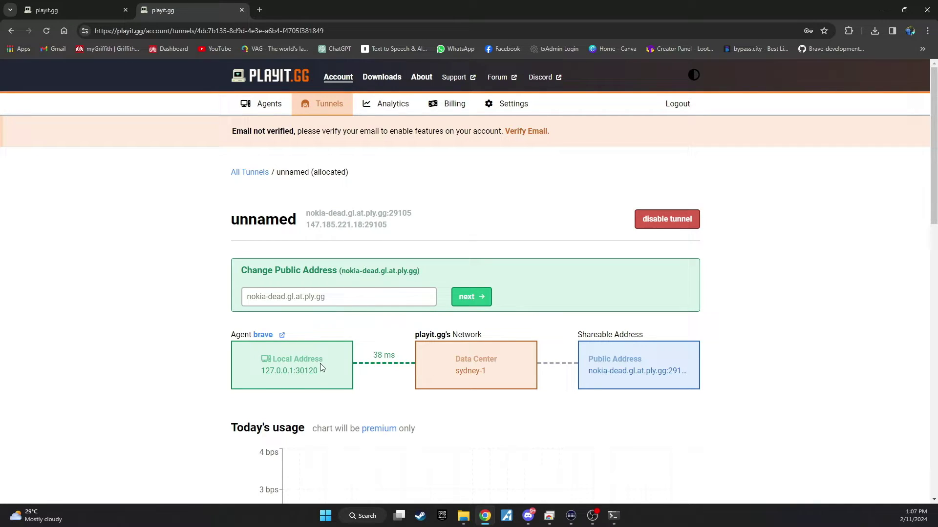
triple_click(590, 375)
key(ctrl+c)
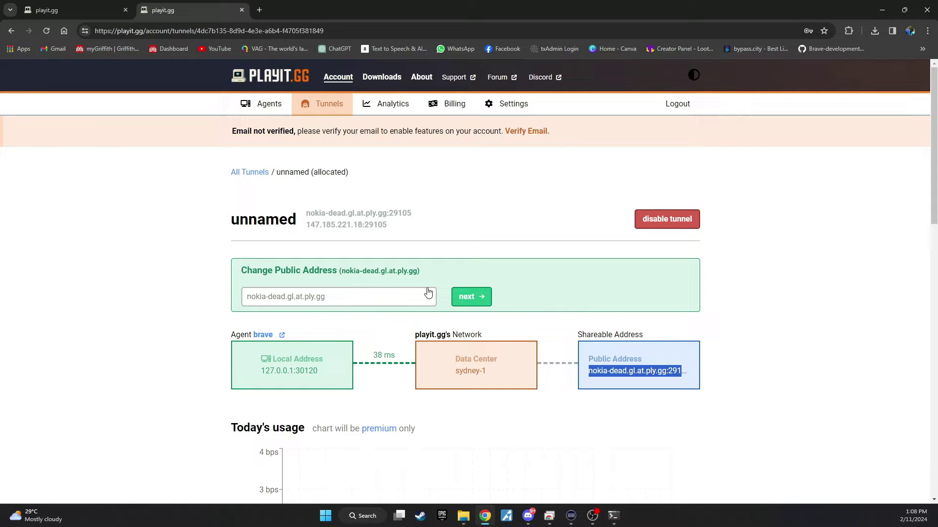
click(260, 9)
key(ctrl+v)
key(Return)
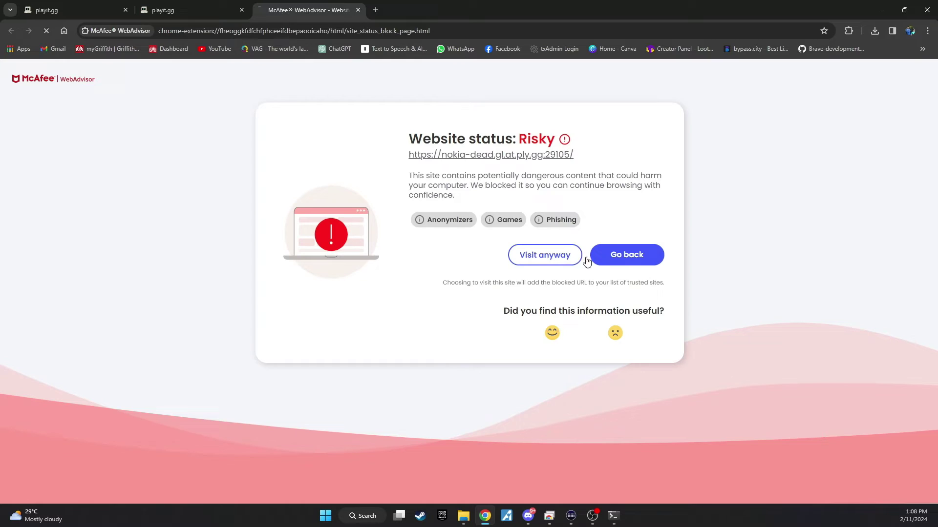
- Switch to File Explorer and run the start_7290_default batch file in the Fivem folder
key(alt+Tab)
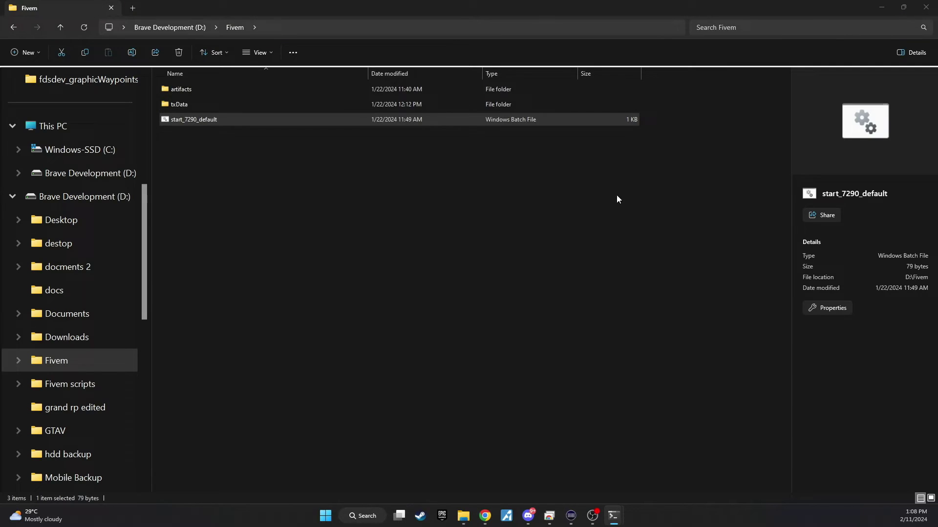
key(Return)
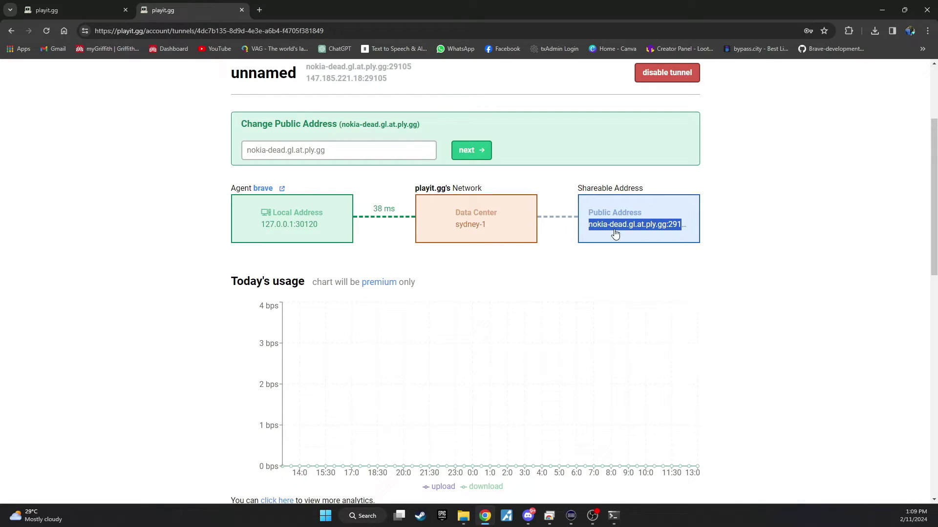
- Load nokia-dead.gl.at.ply.gg:29105 in a new browser tab and allow the join page to open FiveM
click(259, 10)
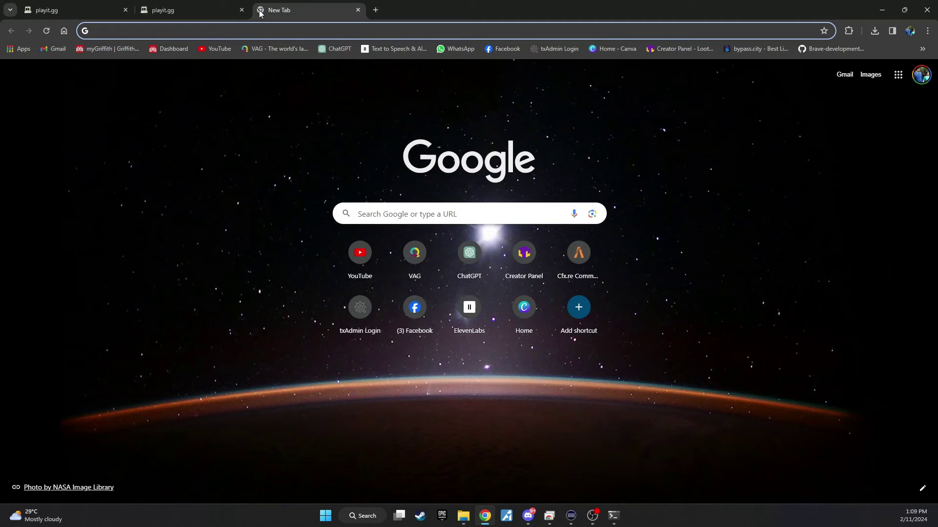
key(ctrl+v)
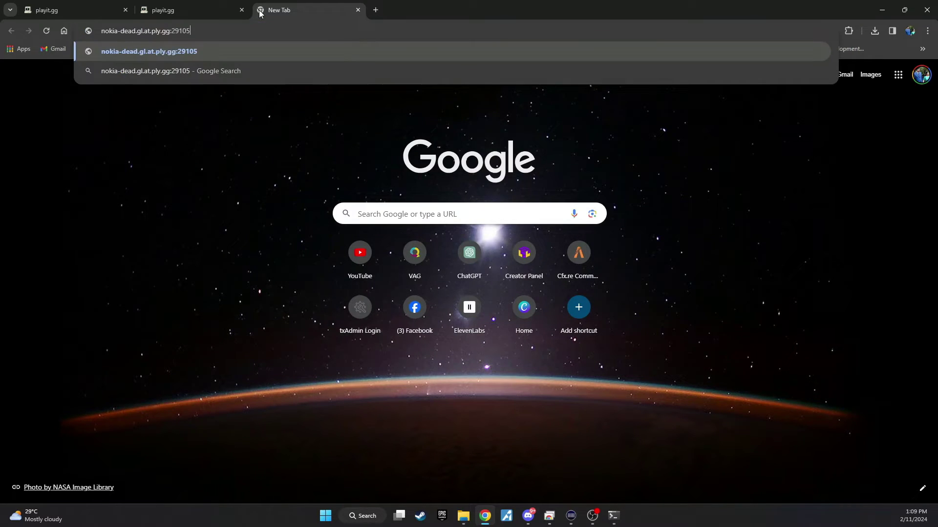
key(Return)
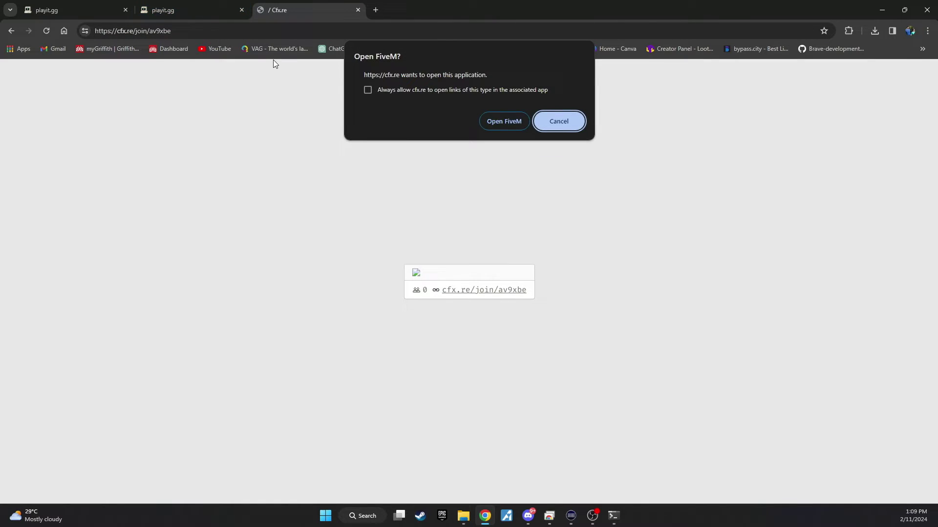
click(499, 123)
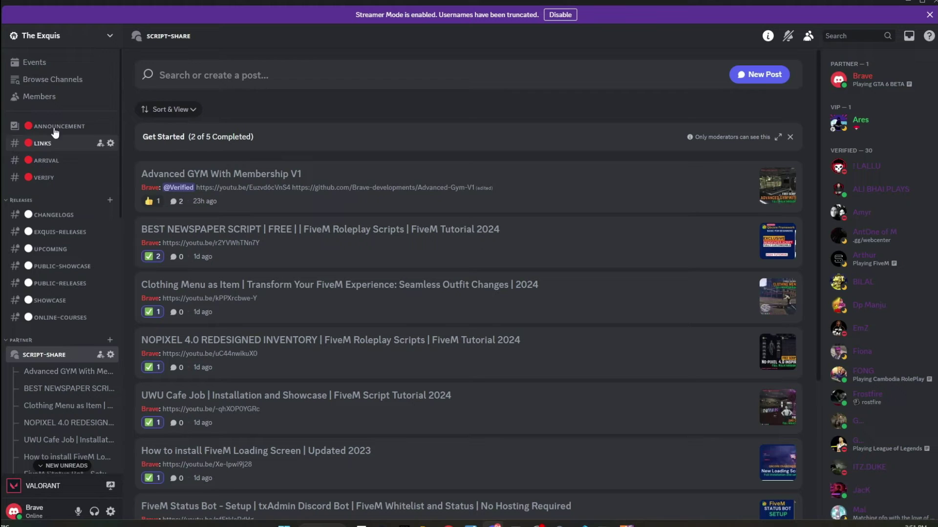
- Switch to the CODEIN server in Discord and look at its welcome and links channels
click(55, 36)
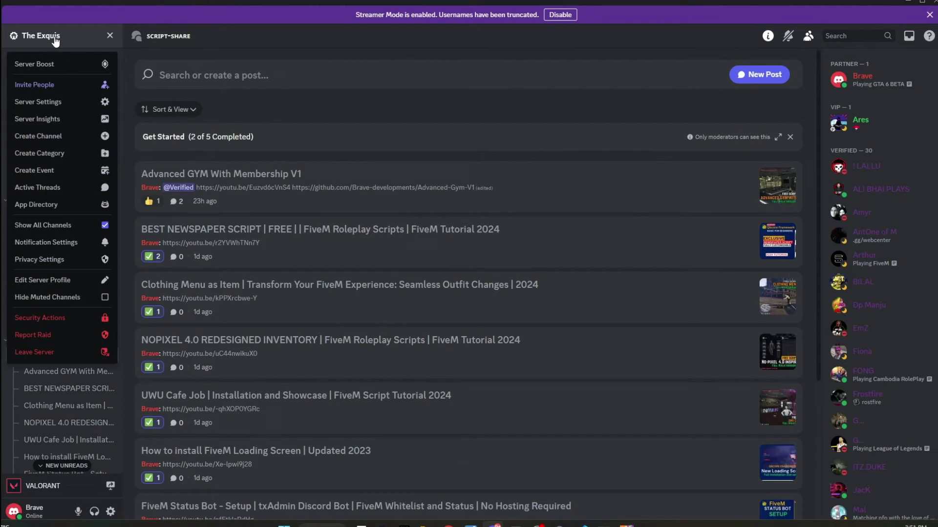
click(55, 37)
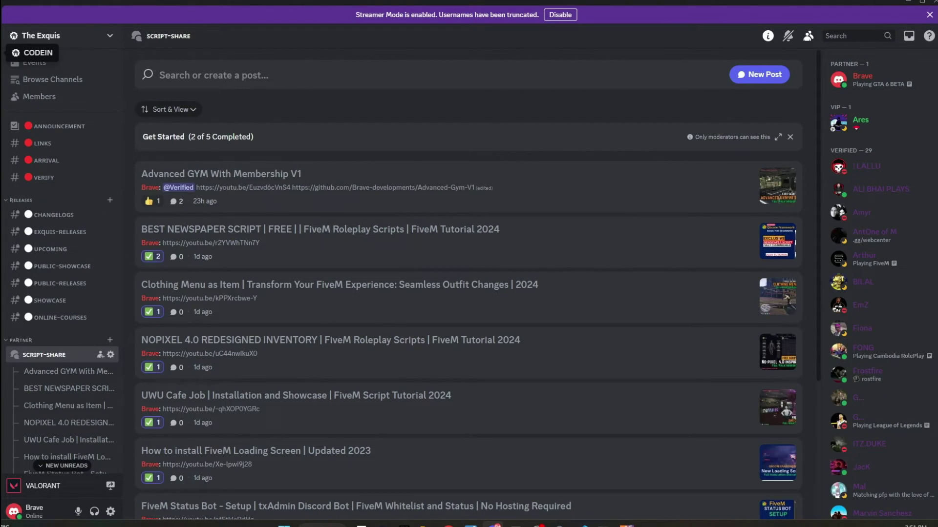
click(34, 53)
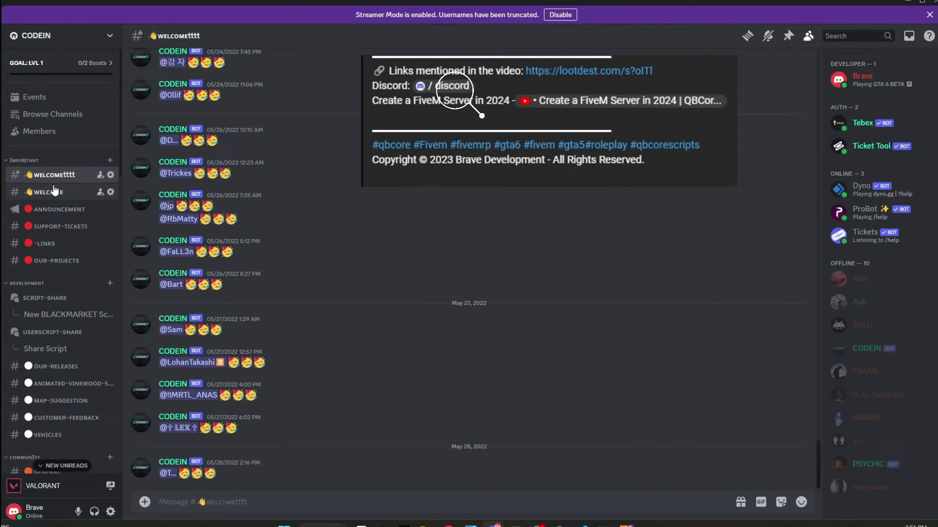
click(56, 191)
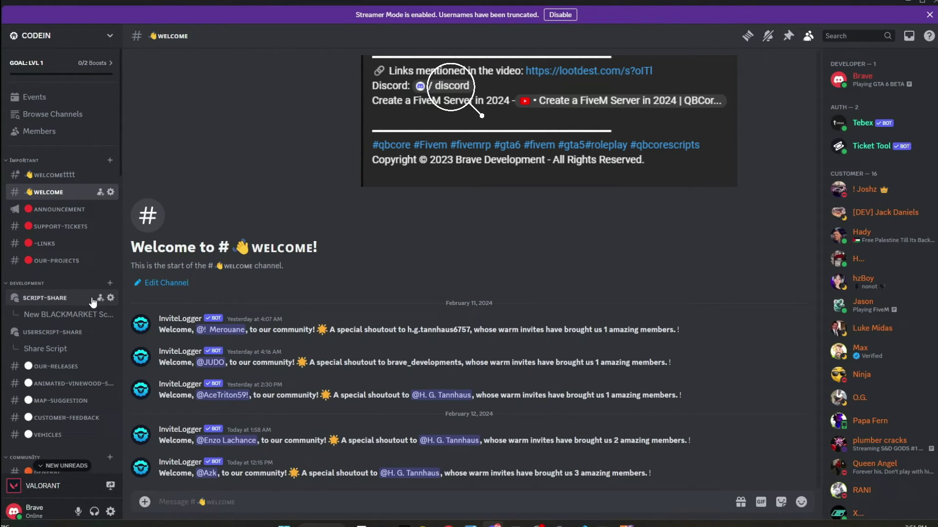
scroll(63, 305, down, 2)
scroll(60, 307, up, 2)
click(45, 243)
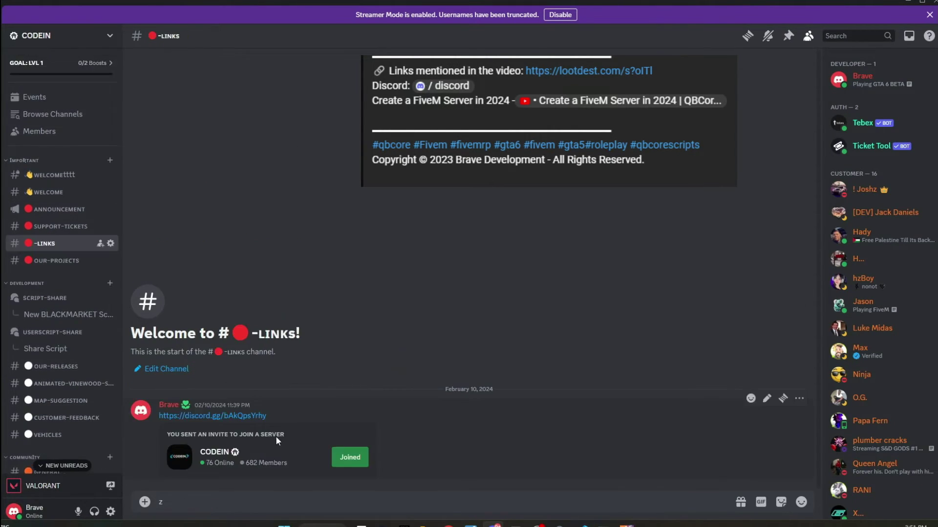
text(z)
- Look through the CODEIN server's vehicles channel and the older messages in its general channel
click(47, 435)
scroll(73, 309, down, 5)
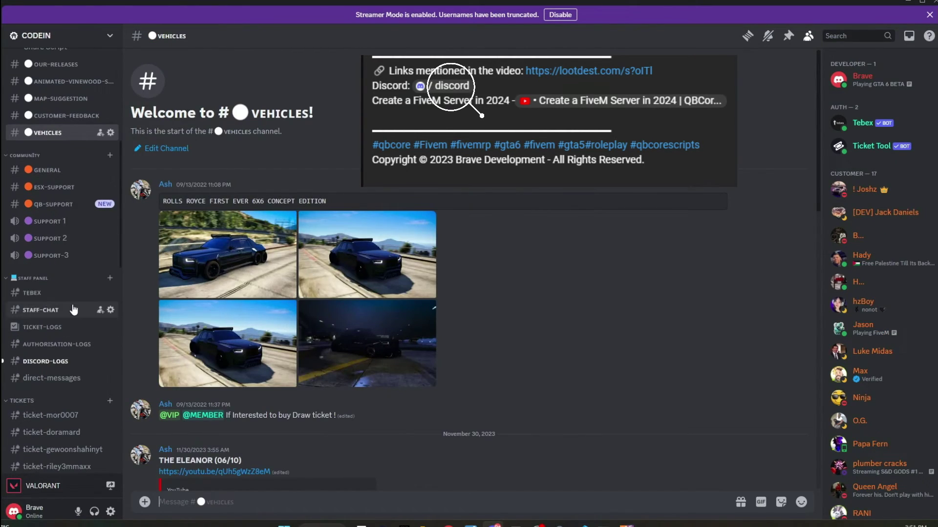
click(70, 204)
click(61, 170)
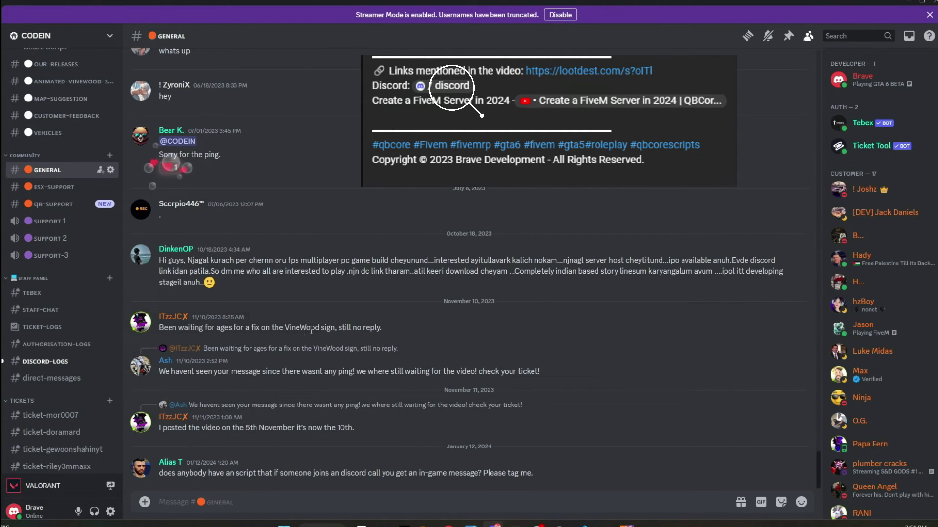
scroll(173, 366, up, 3)
scroll(161, 352, up, 1)
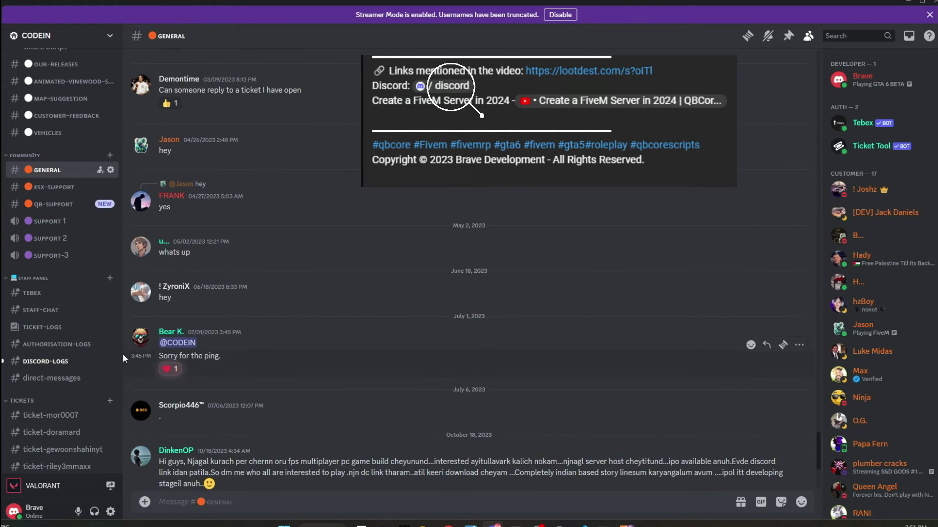
scroll(73, 357, up, 4)
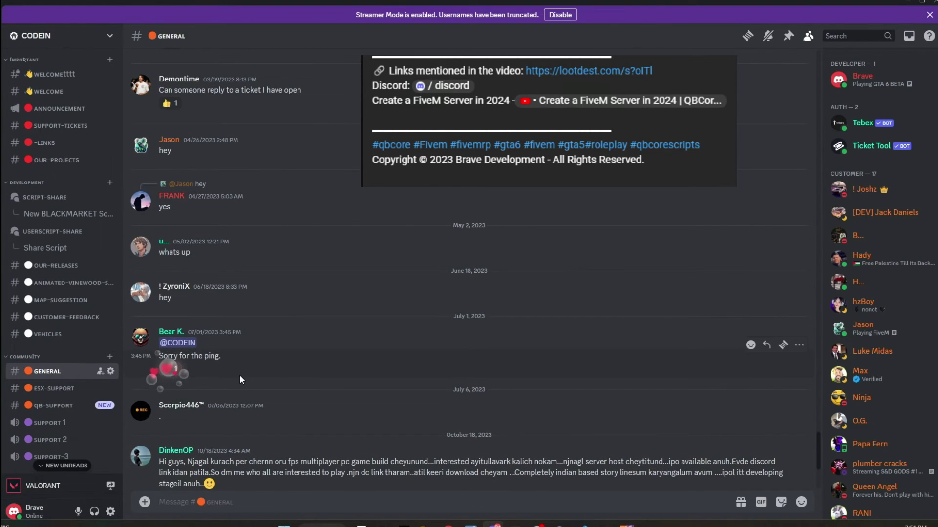
- Examine the New BLACKMARKET Script post and the development channels for Vinewood signs, map suggestions, releases and customer feedback
click(69, 215)
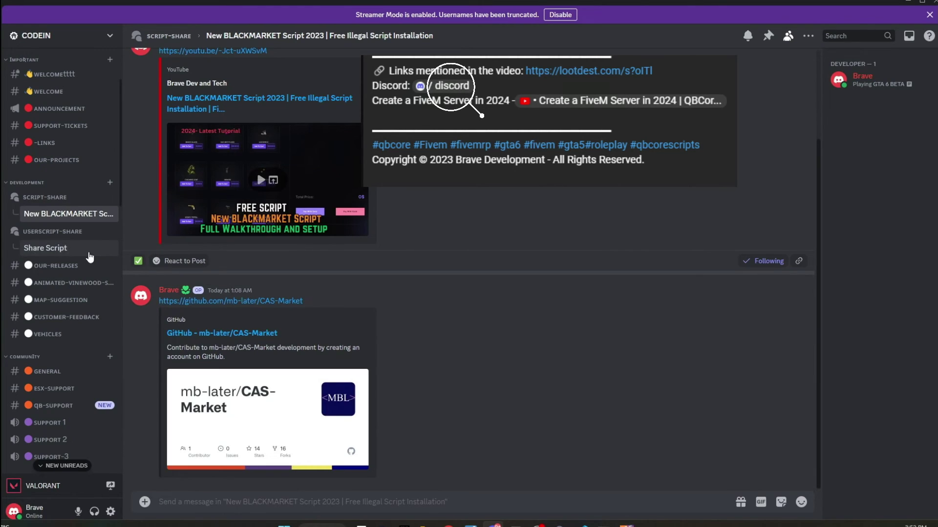
click(70, 233)
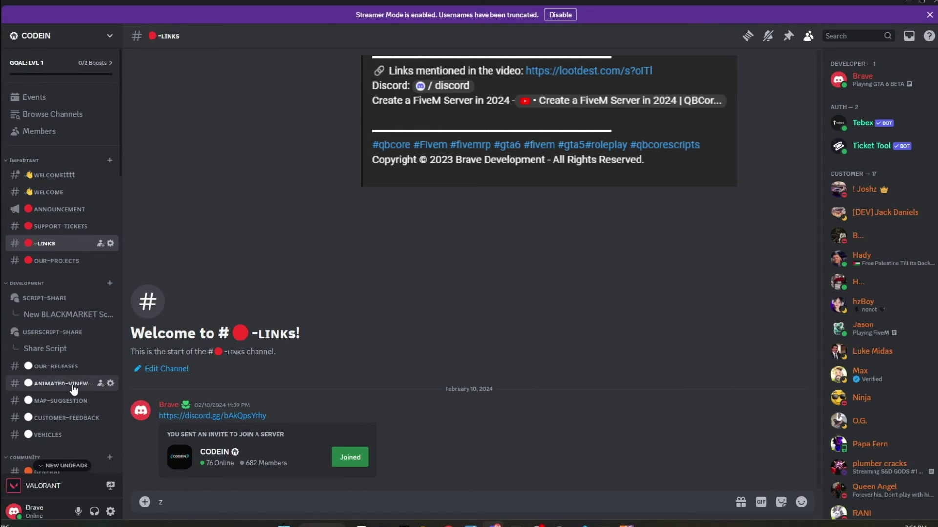
click(63, 383)
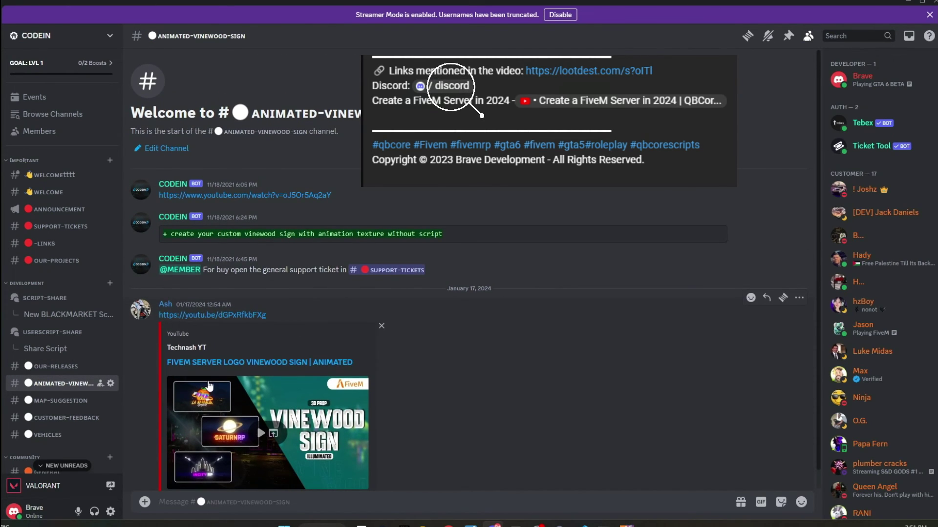
click(65, 402)
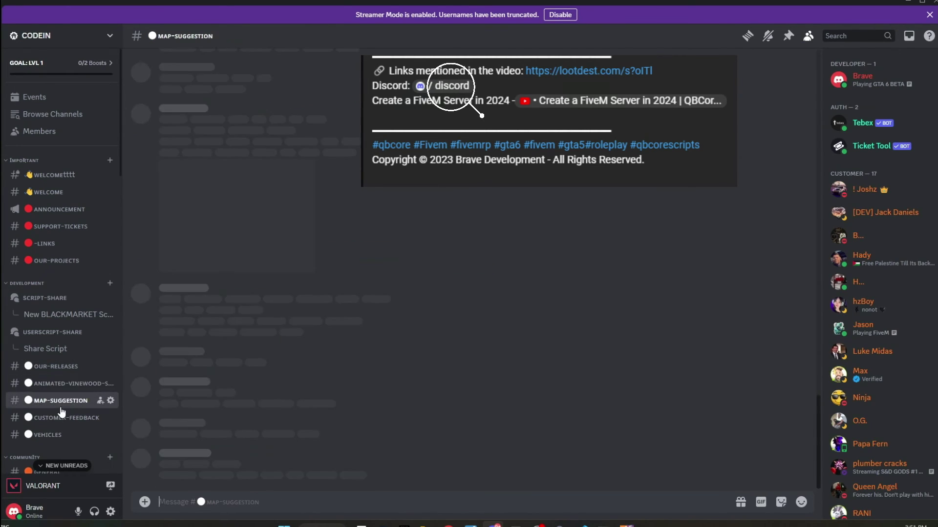
click(64, 367)
scroll(303, 396, down, 5)
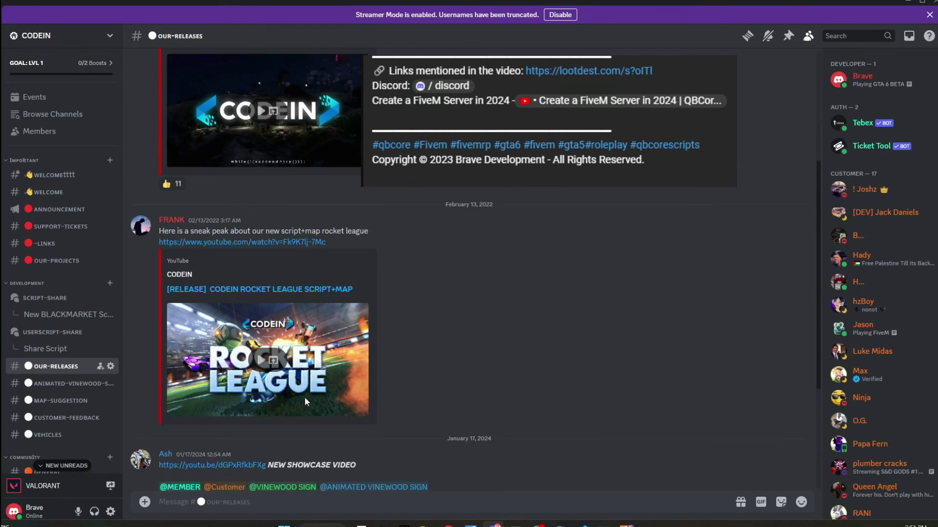
click(58, 401)
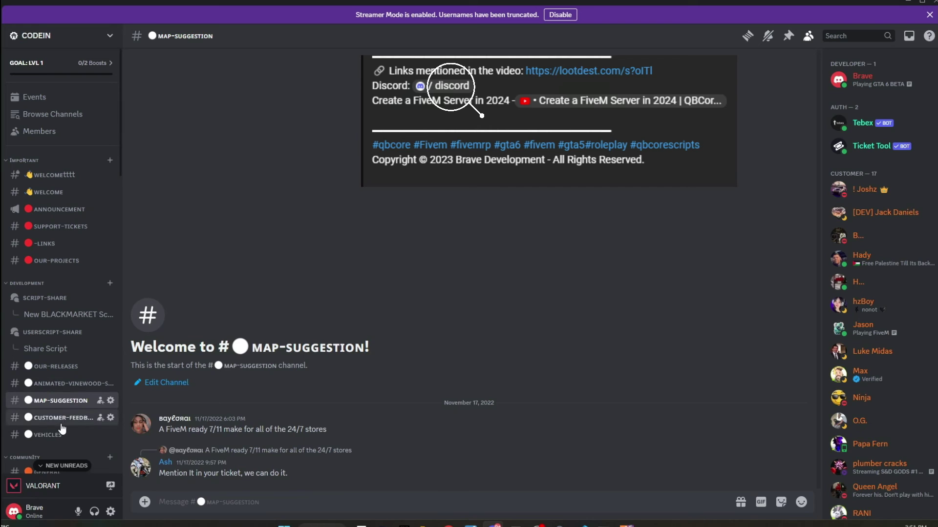
click(58, 419)
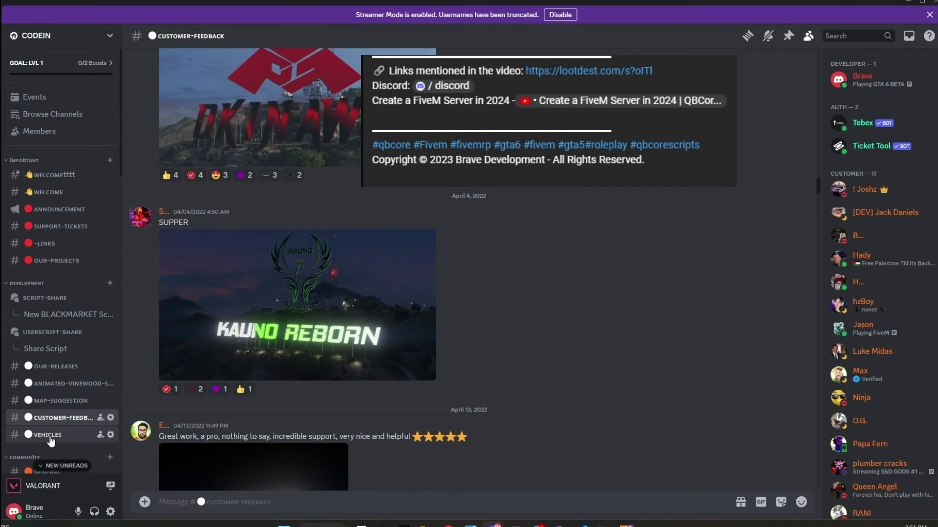
- Review the vehicles channel back to its first posts, and revisit the links and animated-vinewood-sign channels
click(53, 435)
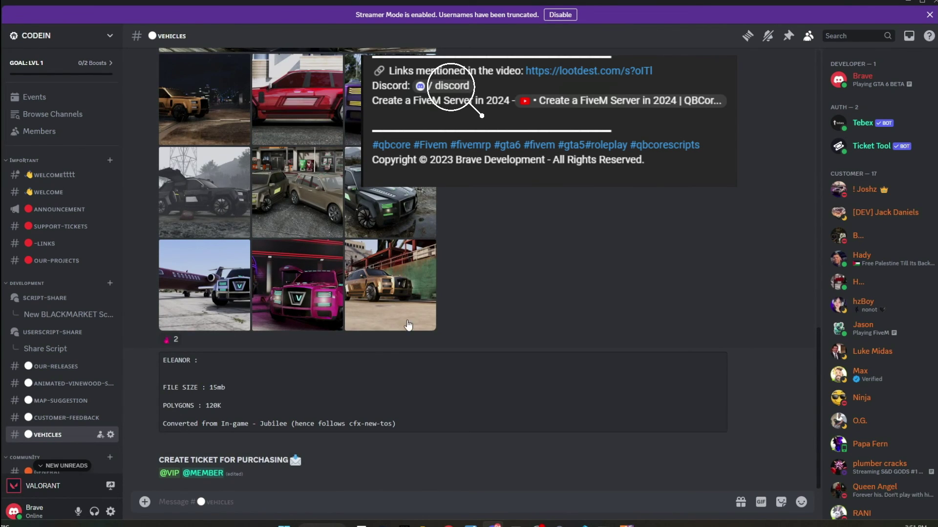
scroll(389, 321, up, 10)
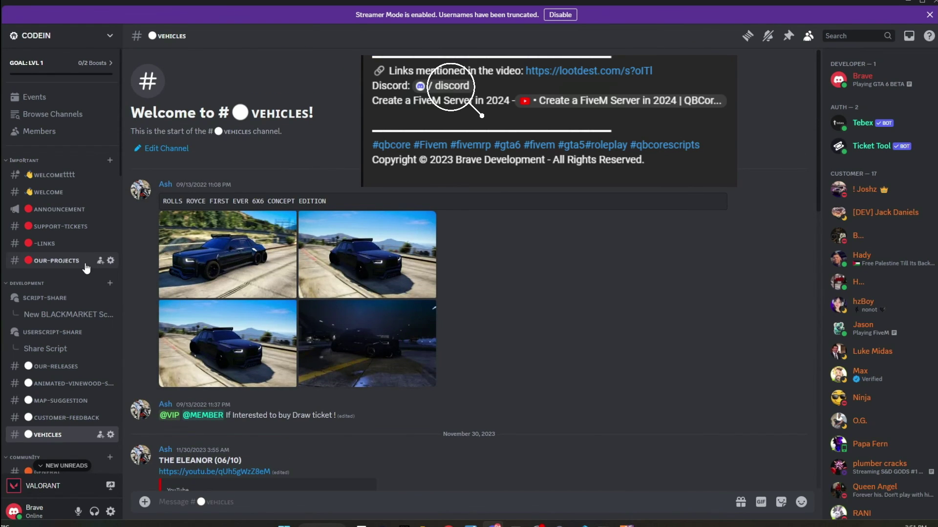
scroll(64, 345, down, 3)
scroll(64, 344, up, 3)
click(46, 244)
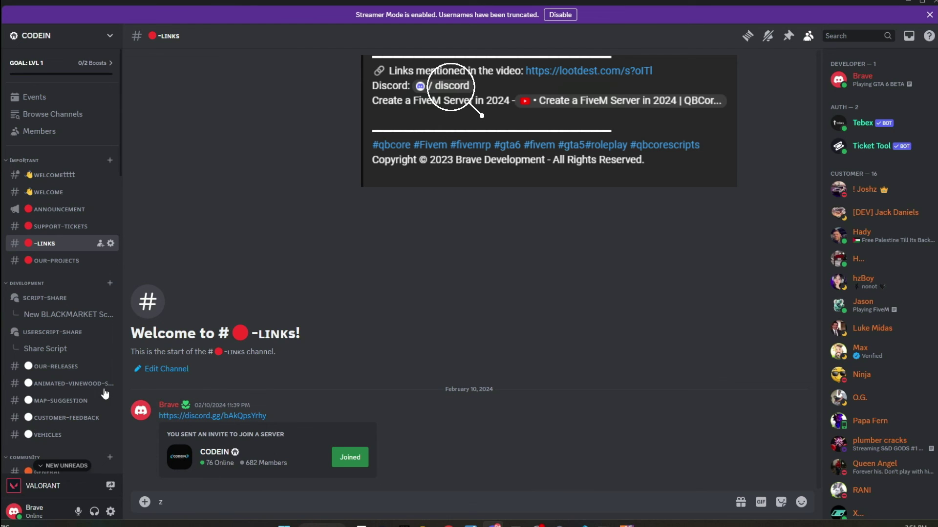
click(74, 386)
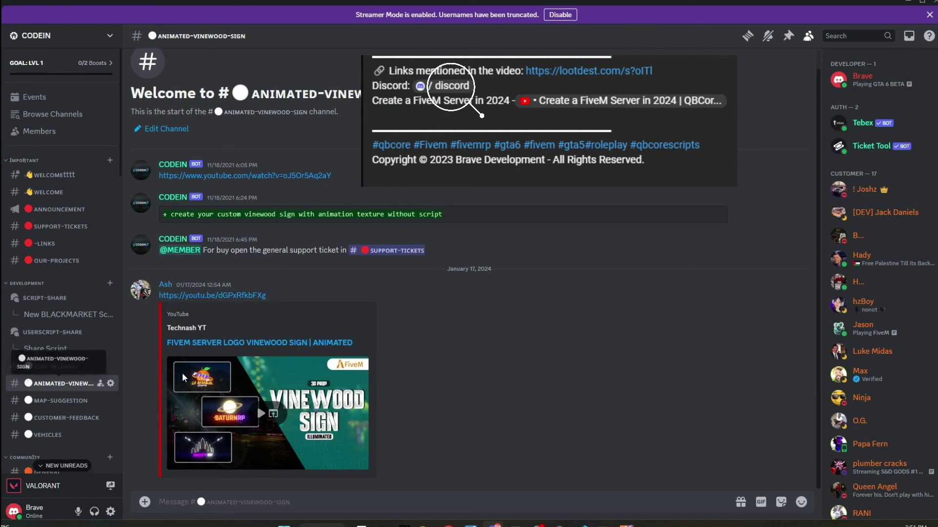